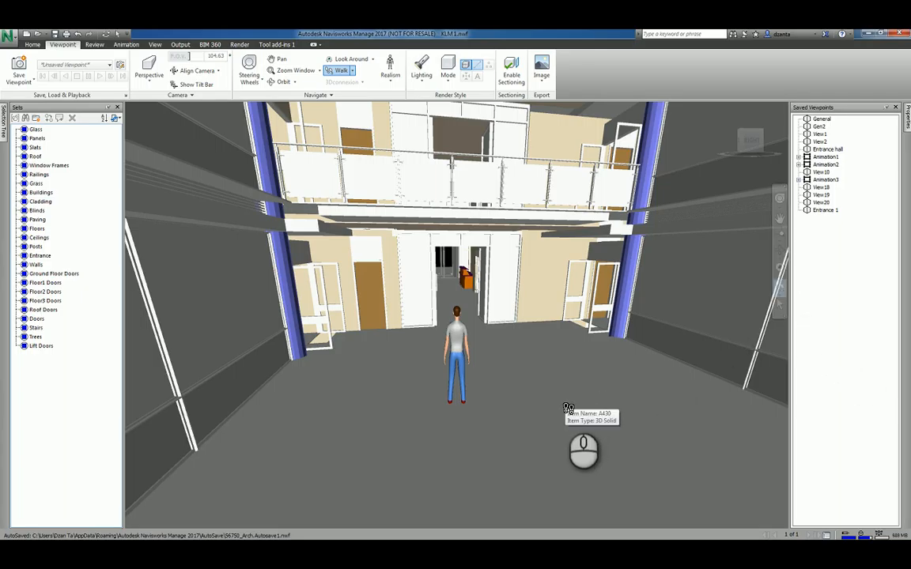
# Check the collision, gravity and third-person realism options.
pyautogui.click(569, 408)
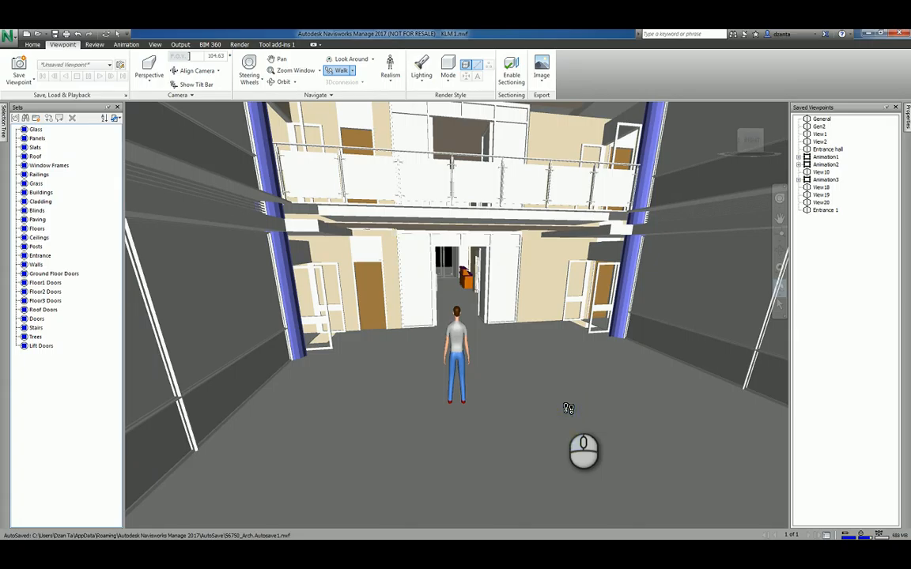
pyautogui.click(392, 81)
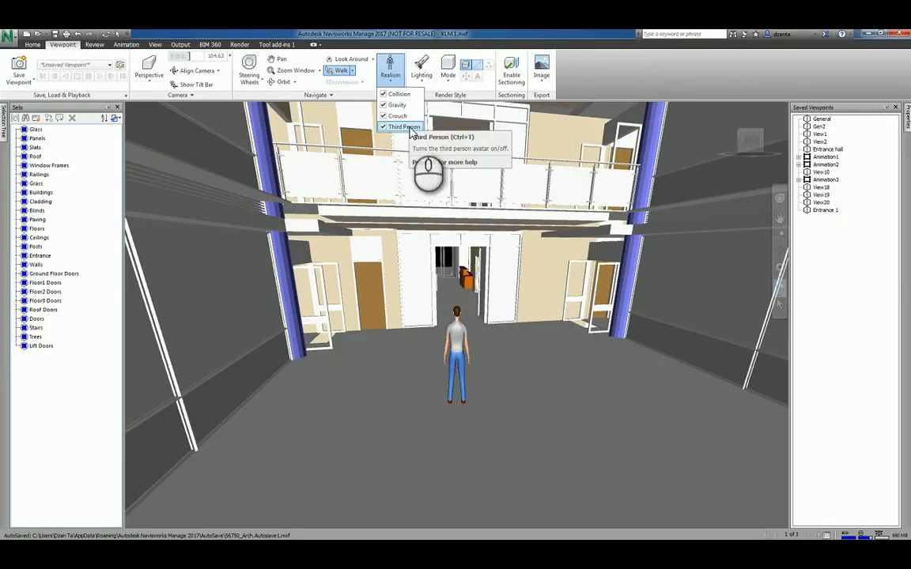
pyautogui.click(396, 445)
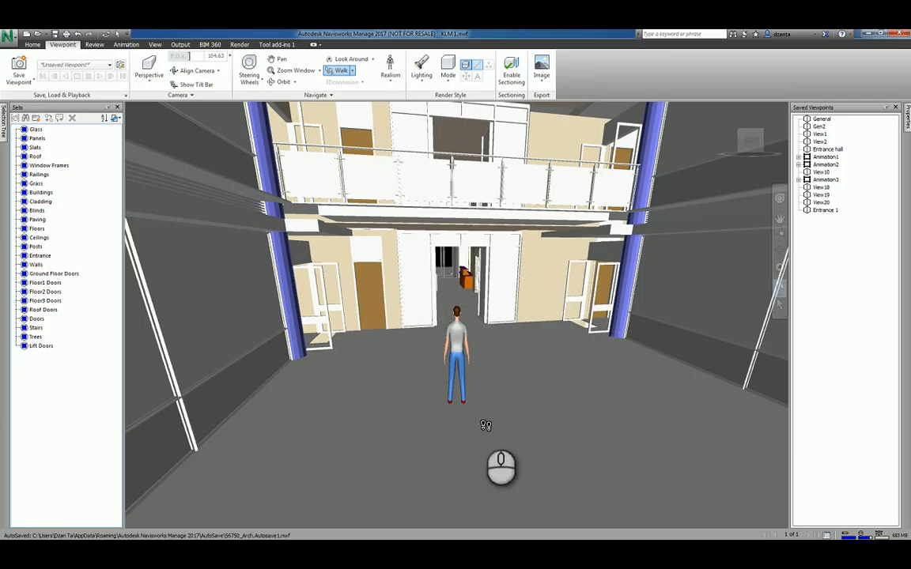
# Save the atrium view as slide 1 and walk the avatar up to the doorway.
pyautogui.rightClick(831, 269)
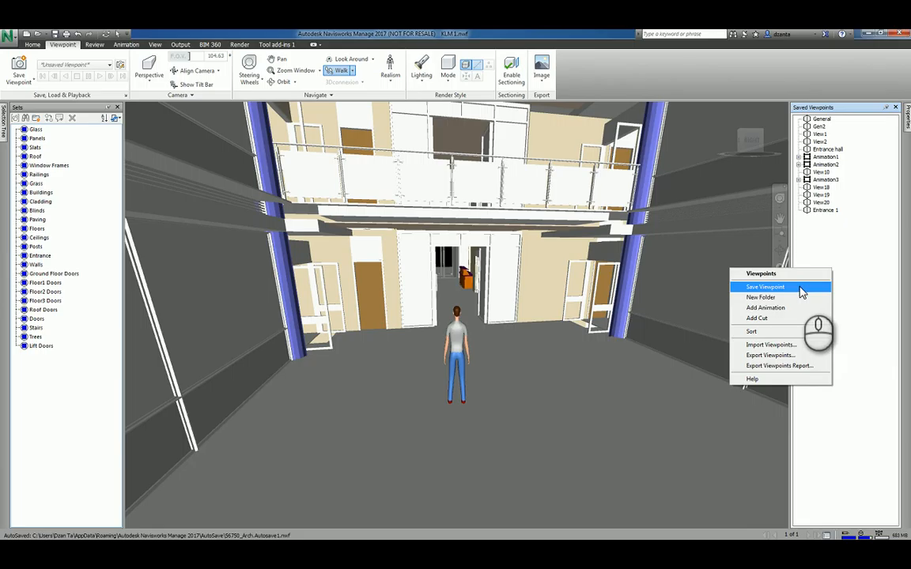
pyautogui.click(802, 287)
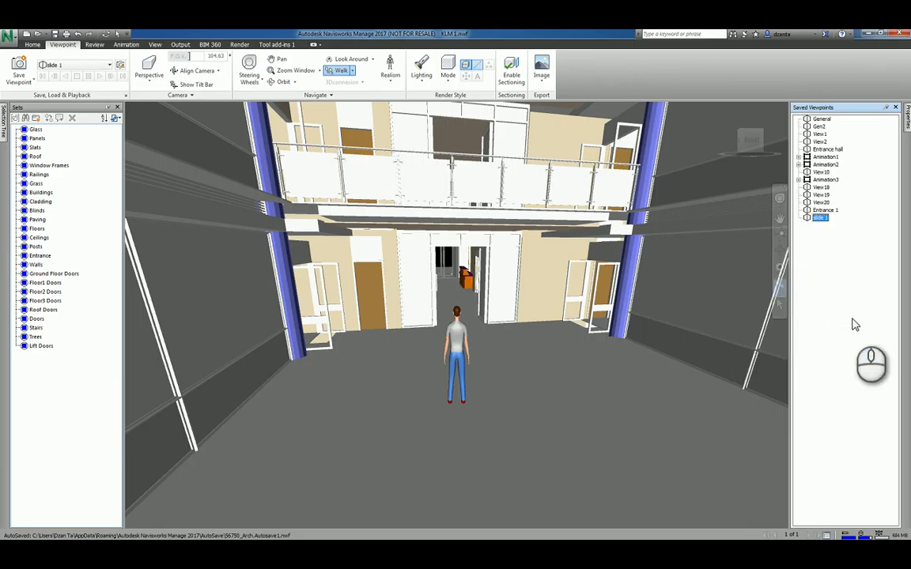
pyautogui.moveTo(460, 380); pyautogui.dragTo(451, 288)
pyautogui.scroll(3, 454, 308)
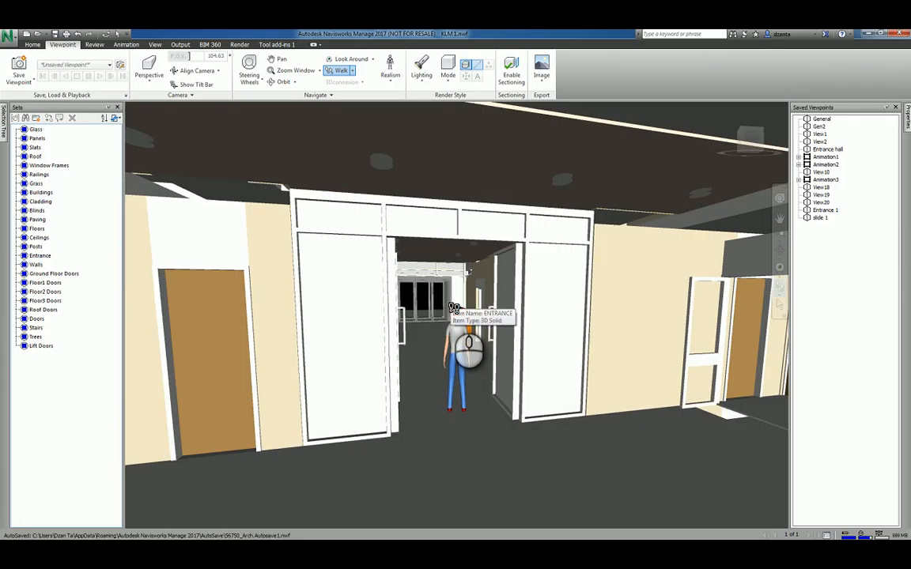
pyautogui.moveTo(457, 352); pyautogui.dragTo(449, 324)
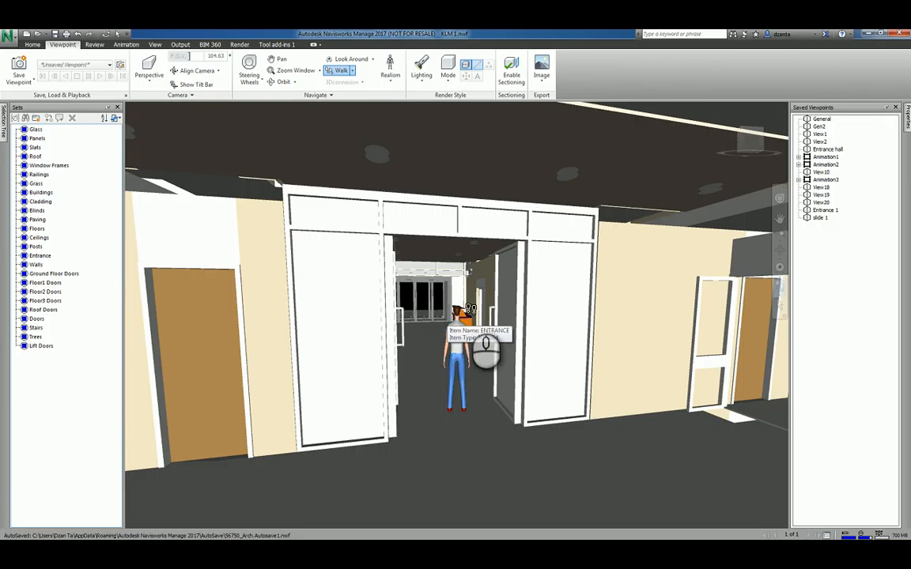
# Save the doorway view as slide 2, then walk on down the corridor.
pyautogui.rightClick(830, 261)
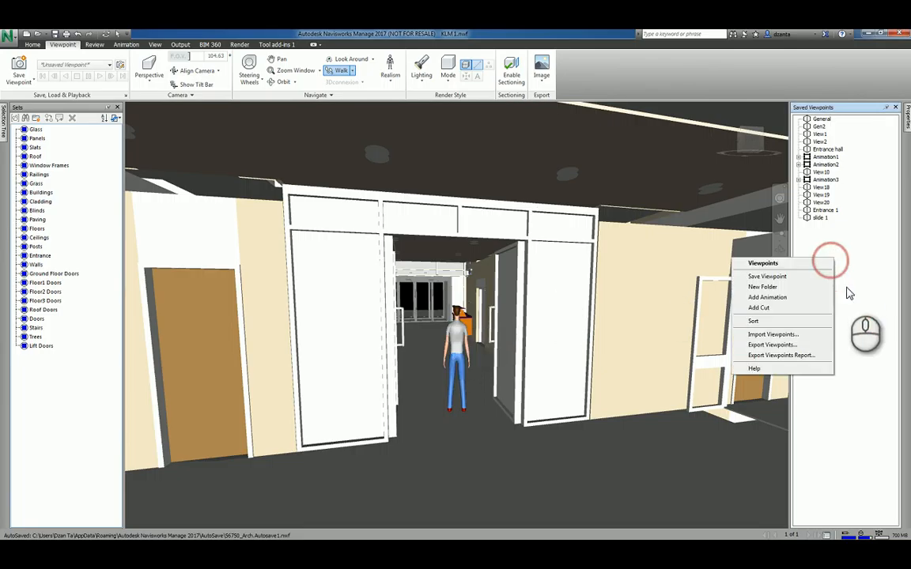
pyautogui.click(767, 276)
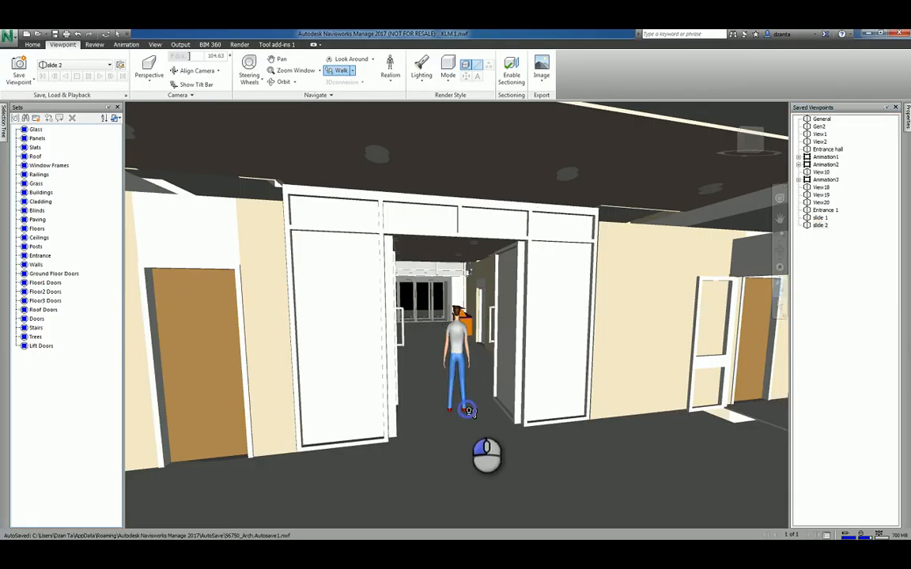
pyautogui.moveTo(427, 395); pyautogui.dragTo(463, 333)
# Save the corridor view as slide 3 and walk toward the entrance doors.
pyautogui.rightClick(832, 250)
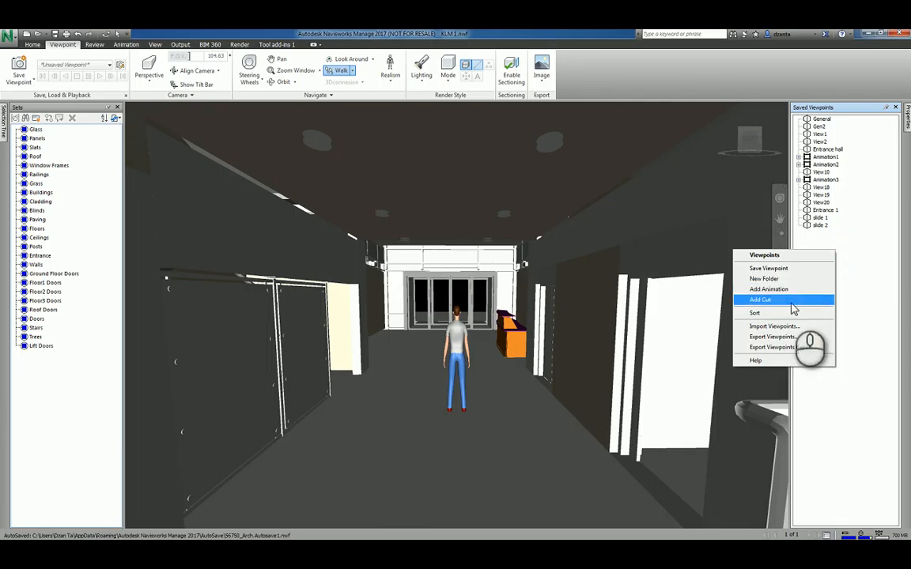
pyautogui.click(788, 267)
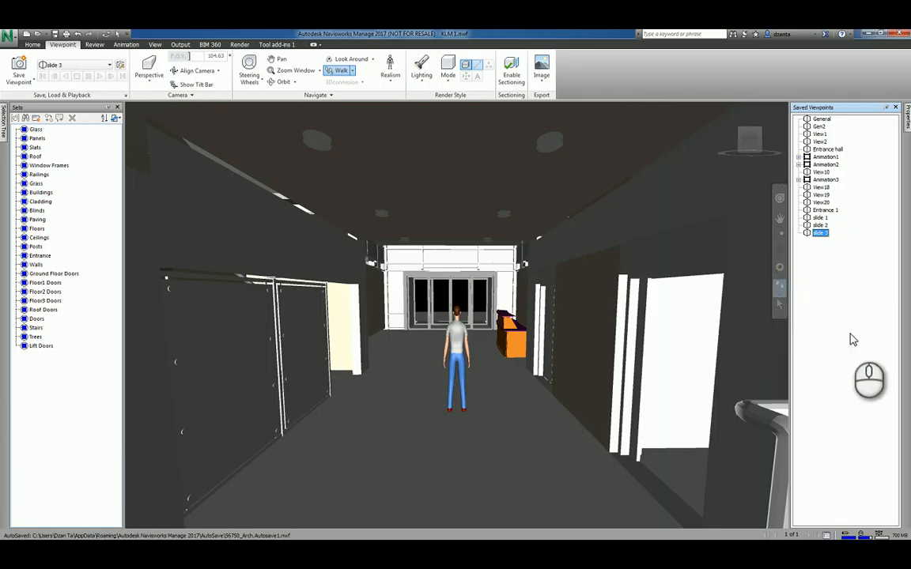
pyautogui.moveTo(475, 372); pyautogui.dragTo(498, 305)
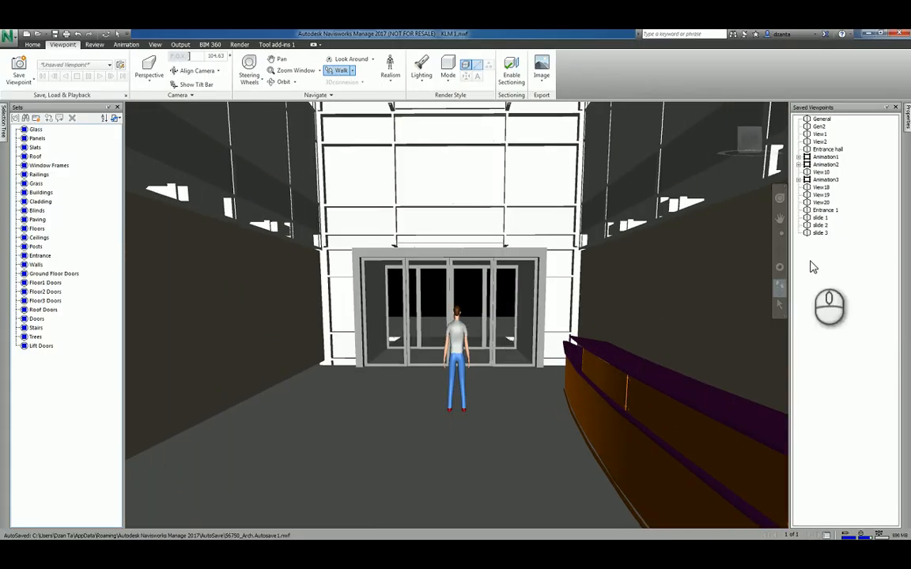
# Save the entrance-door view as slide 4 and turn the avatar back toward the corridor.
pyautogui.rightClick(811, 267)
pyautogui.click(775, 291)
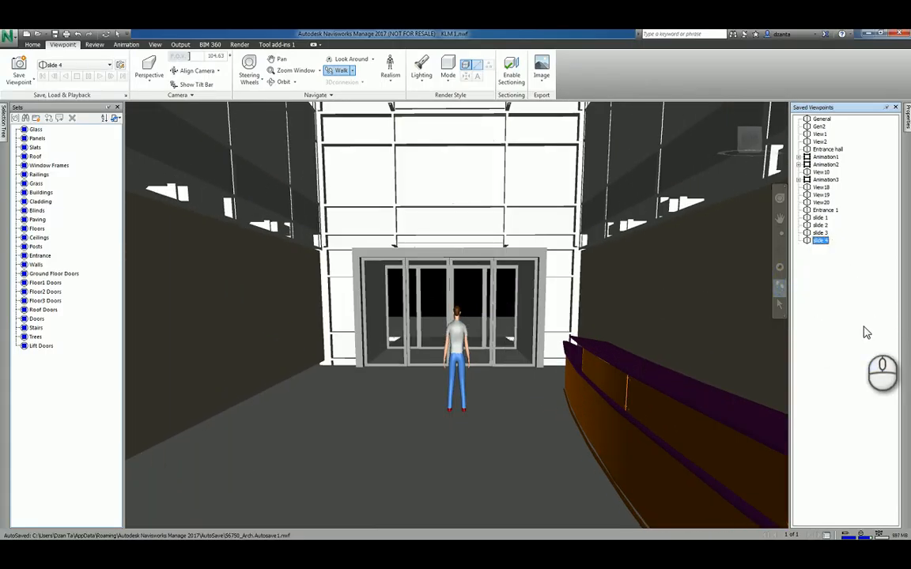
pyautogui.moveTo(487, 345); pyautogui.dragTo(282, 398)
pyautogui.moveTo(417, 399); pyautogui.dragTo(340, 401)
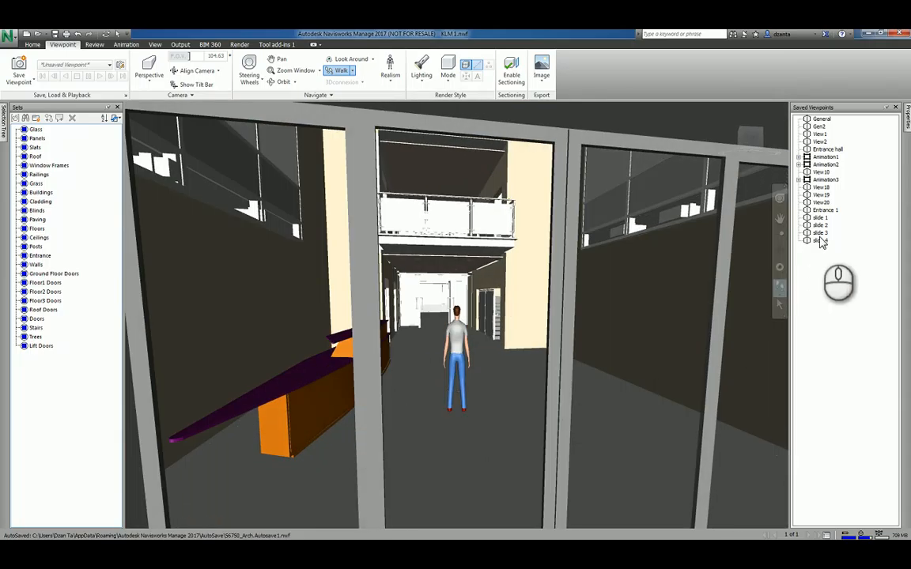
# Save the view looking back through the glass doors as slide 5.
pyautogui.rightClick(824, 261)
pyautogui.click(786, 283)
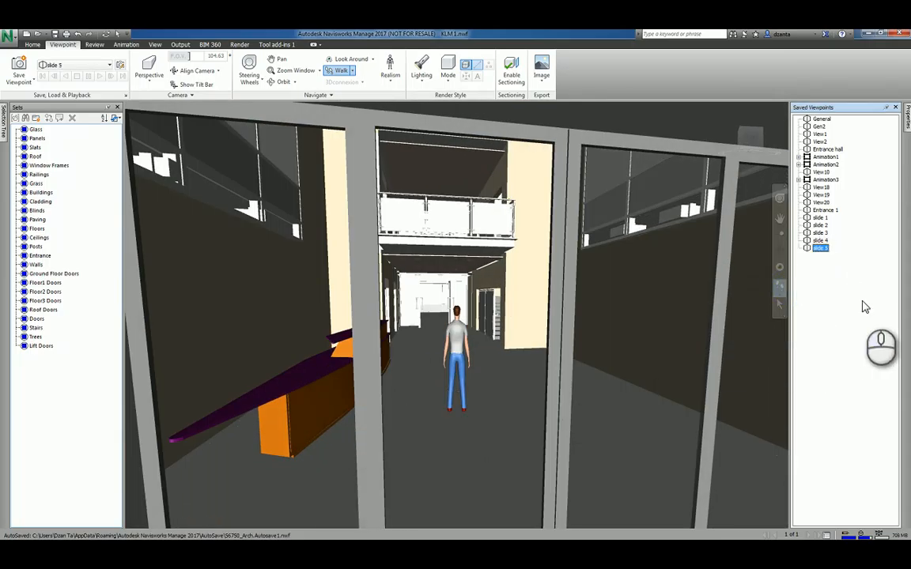
pyautogui.click(860, 304)
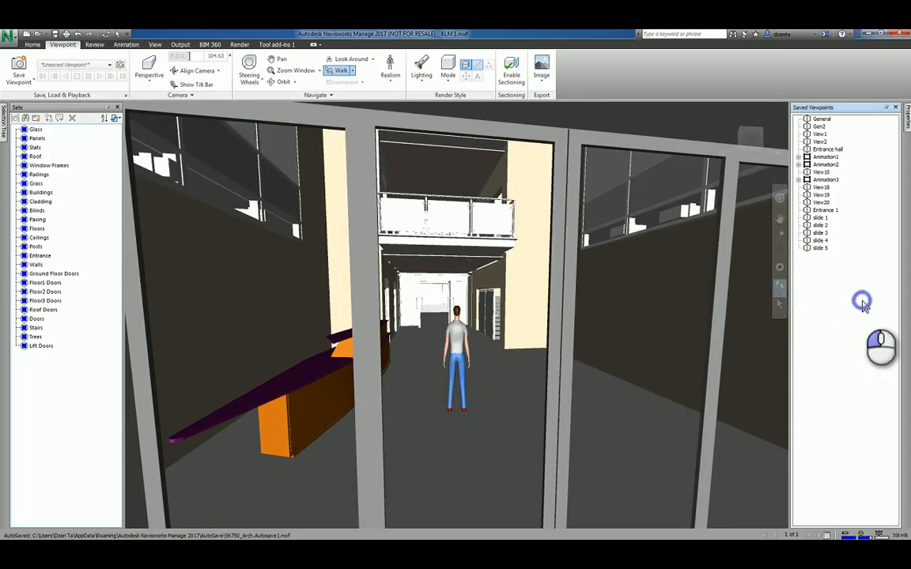
# Add a viewpoint animation named Animation 3 and select slides 1 through 5.
pyautogui.rightClick(823, 271)
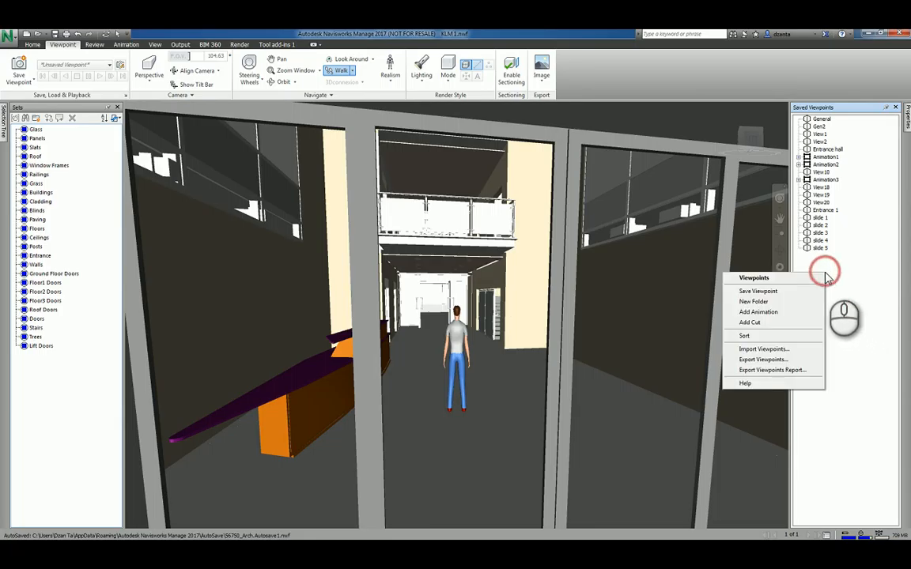
pyautogui.click(793, 315)
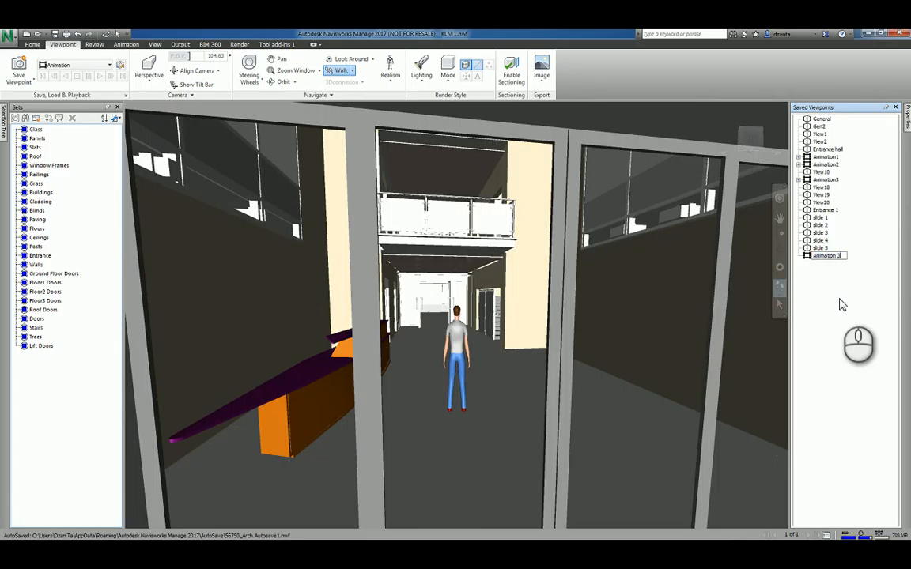
pyautogui.click(838, 304)
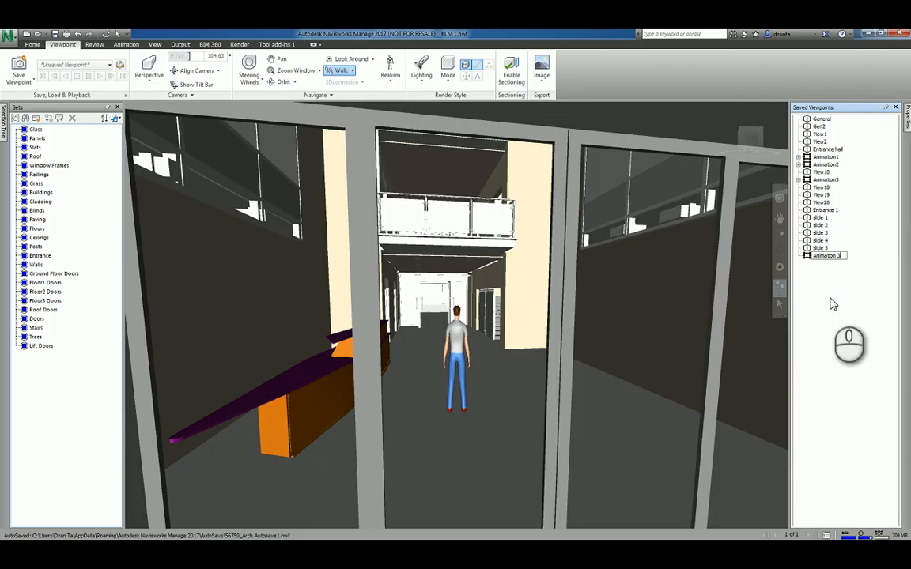
pyautogui.click(806, 248)
pyautogui.keyDown('shift'); pyautogui.click(807, 218); pyautogui.keyUp('shift')
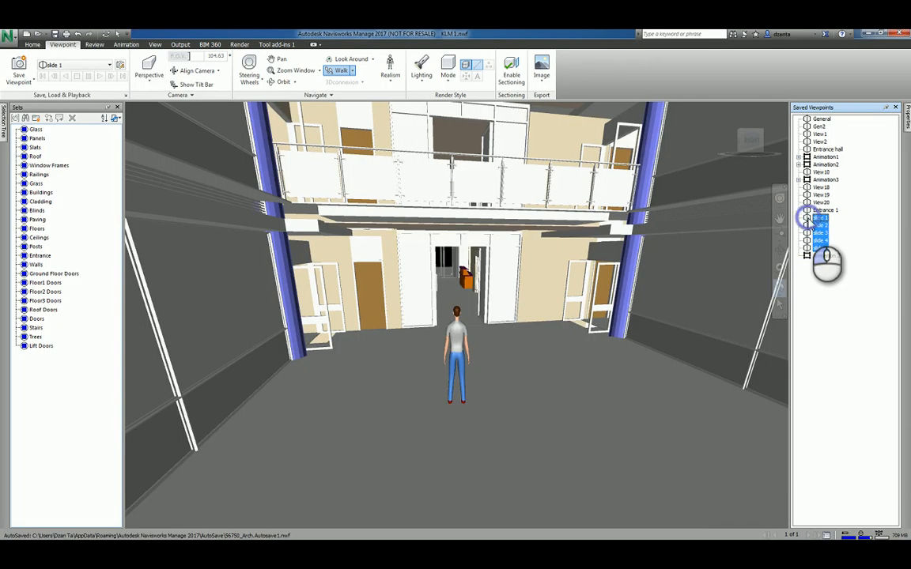
# Move slides 1–5 into Animation 3 as its frames and load it for playback.
pyautogui.moveTo(807, 225); pyautogui.dragTo(810, 261)
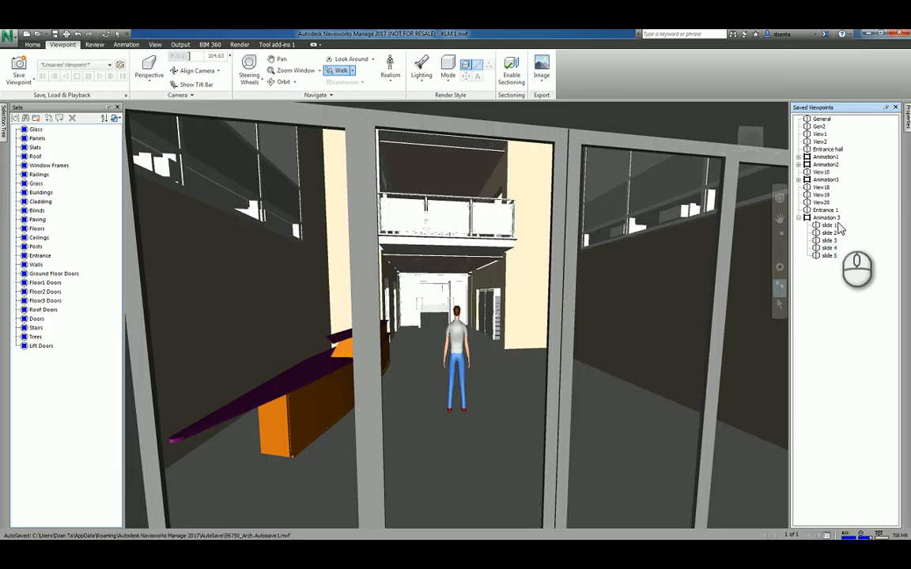
pyautogui.click(819, 258)
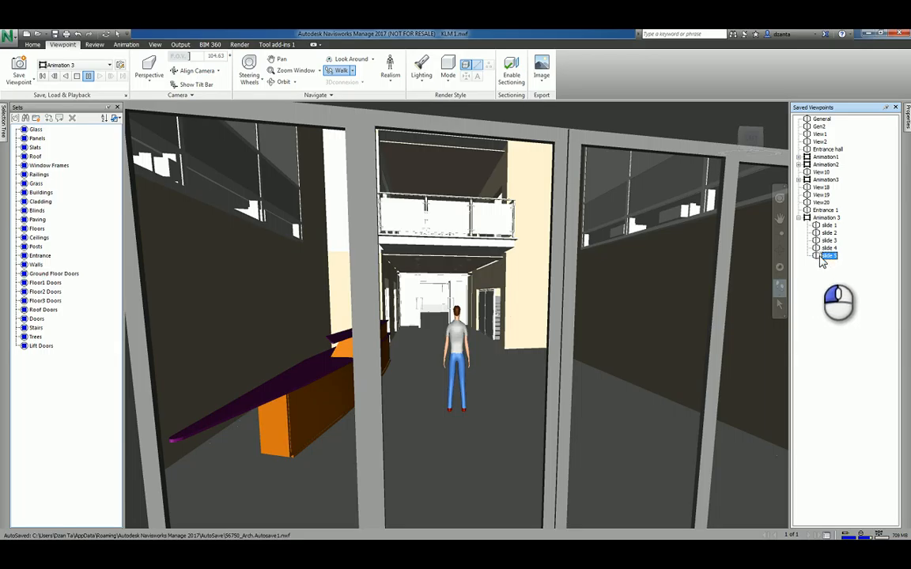
pyautogui.click(821, 283)
pyautogui.click(835, 218)
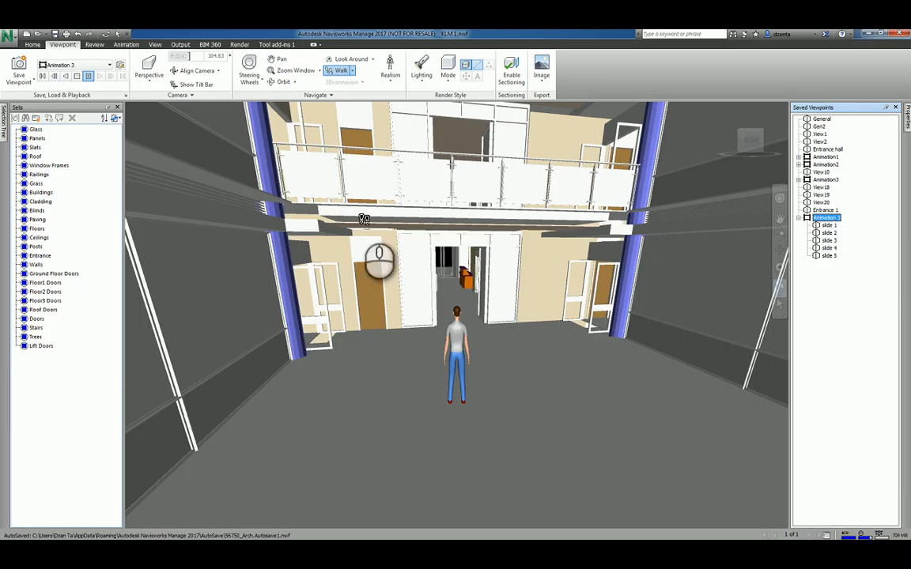
# Rewind Animation 3 to its start and play the walkthrough forward to slide 5.
pyautogui.click(67, 76)
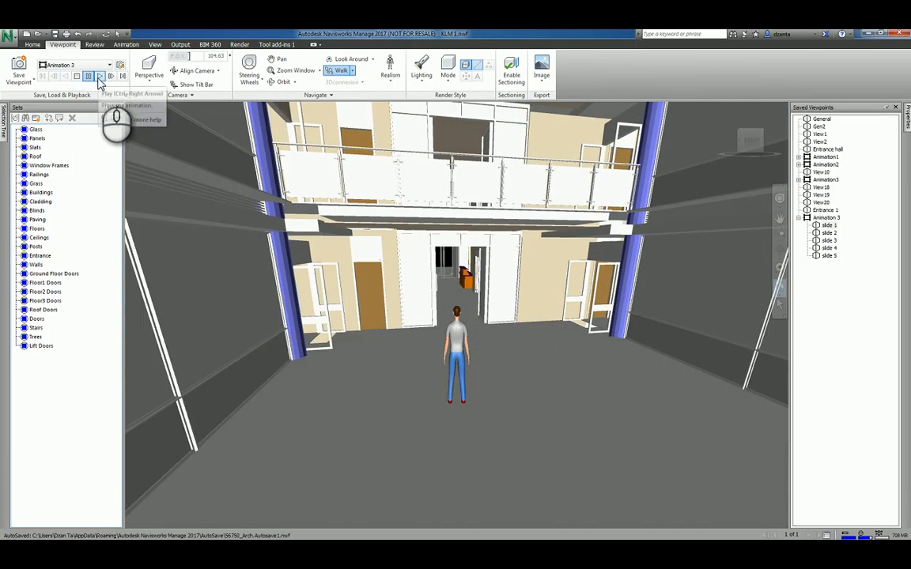
pyautogui.click(99, 76)
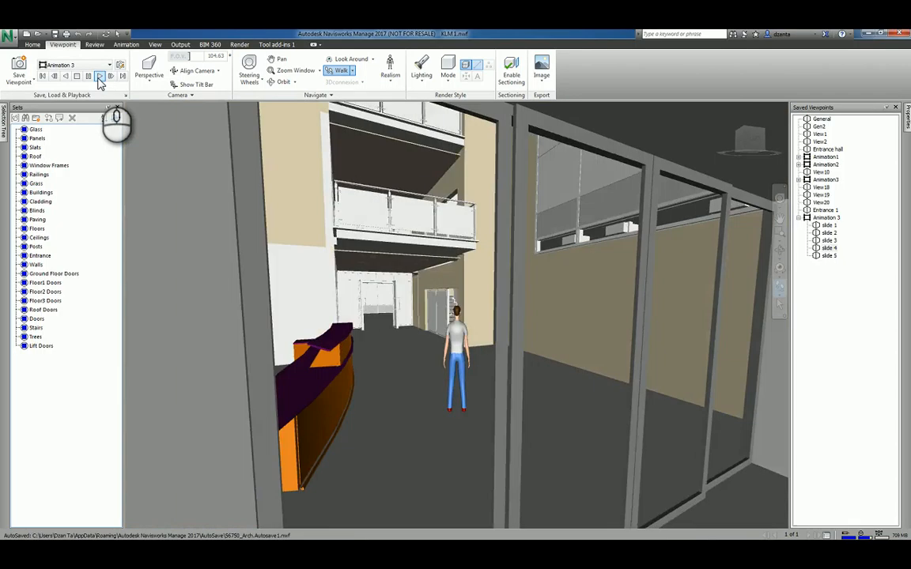
pyautogui.click(99, 76)
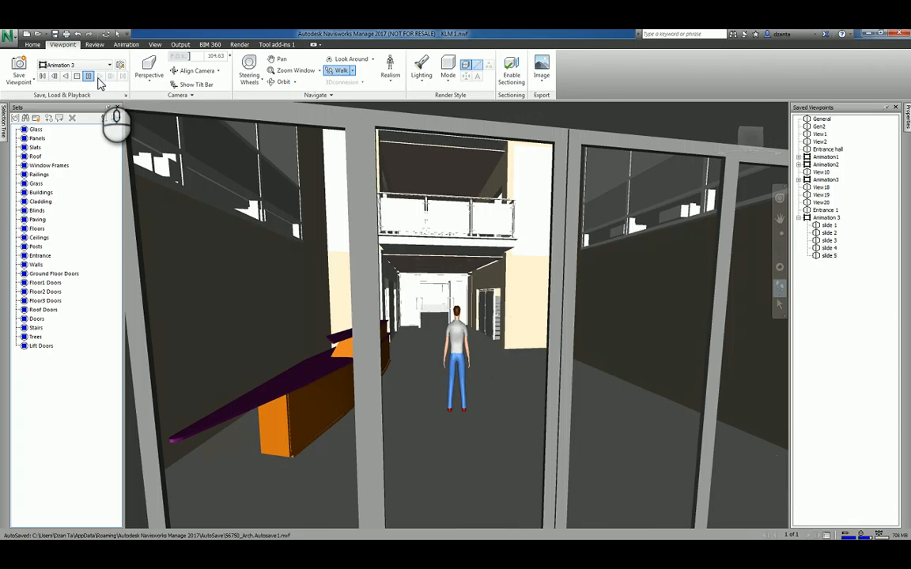
# Leave the animation, look around, and jump to the saved Entrance 1 viewpoint.
pyautogui.click(854, 322)
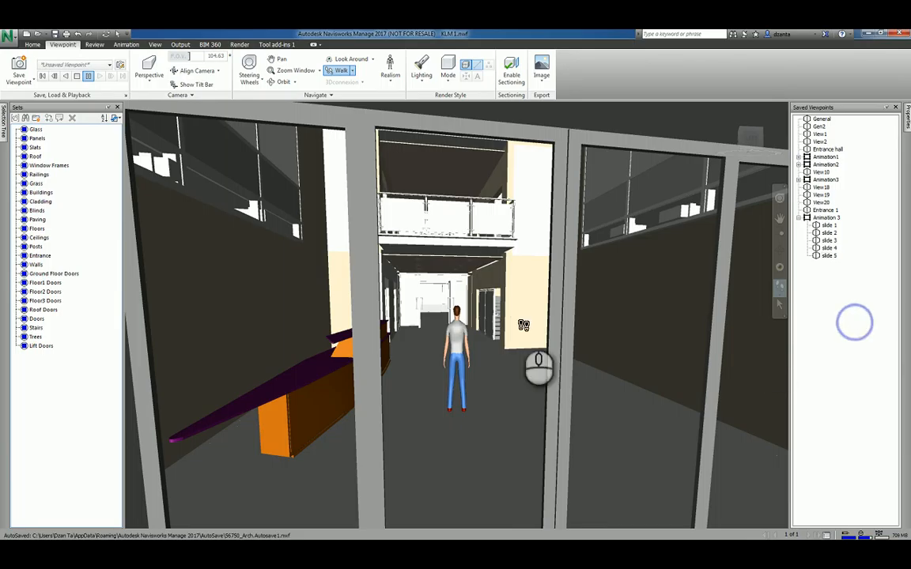
pyautogui.scroll(-3, 458, 382)
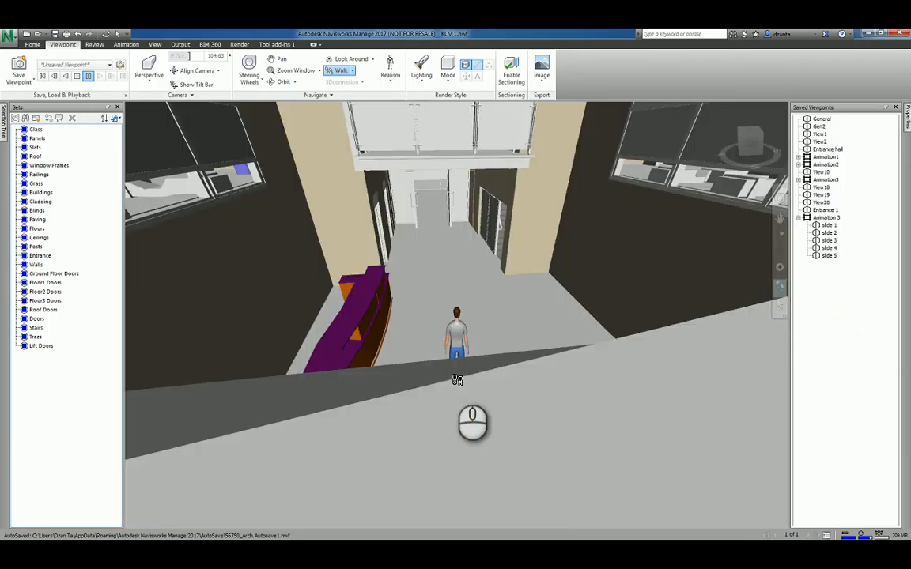
pyautogui.scroll(2, 457, 380)
pyautogui.scroll(3, 457, 381)
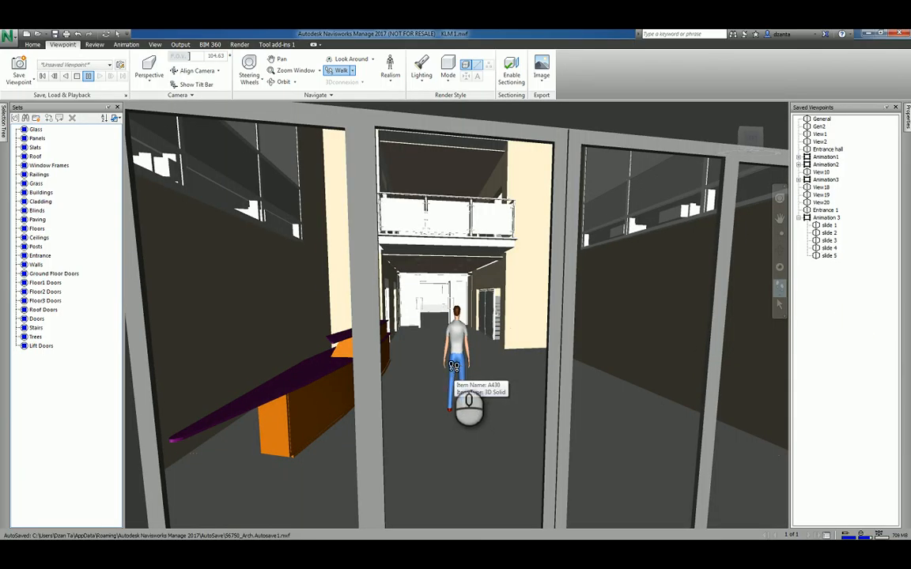
pyautogui.click(825, 209)
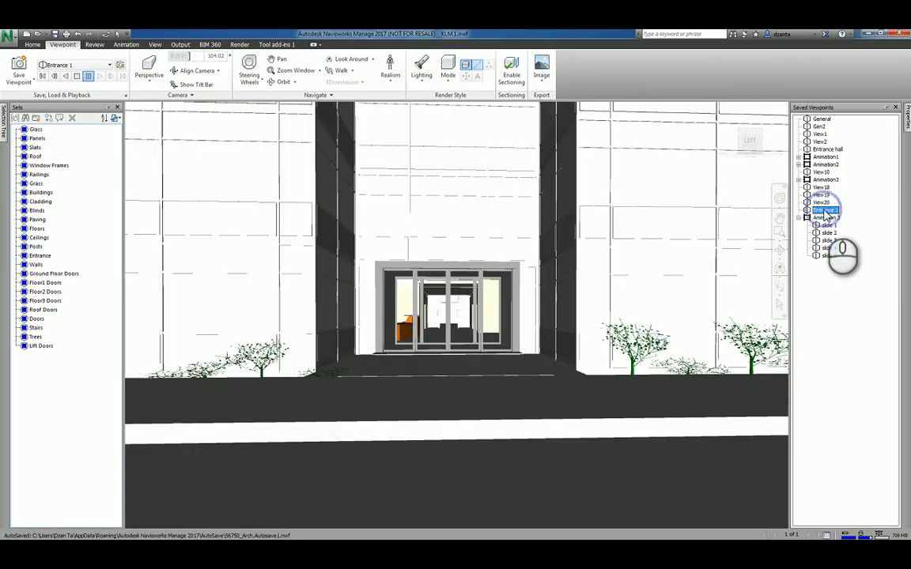
pyautogui.click(393, 85)
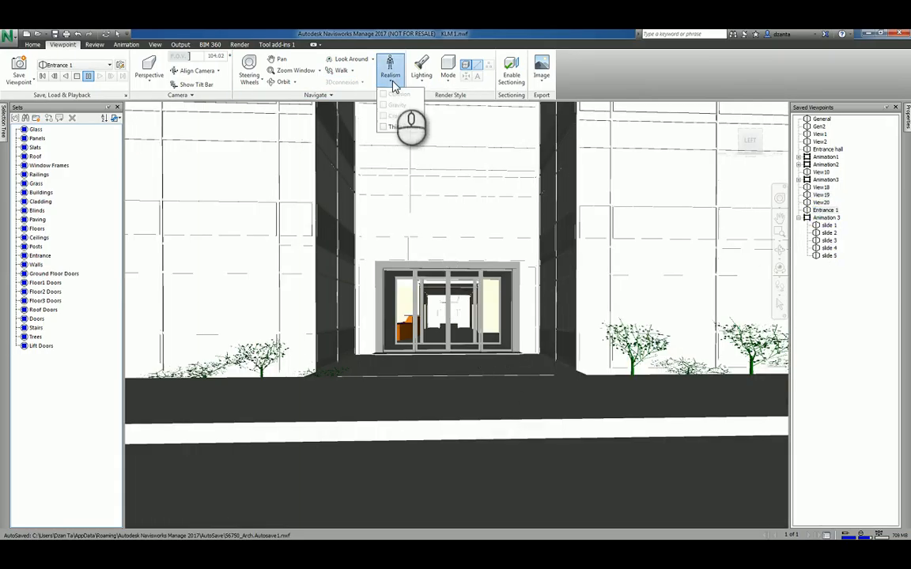
# Turn on the third-person avatar and walk it forward to the entrance doors.
pyautogui.click(384, 128)
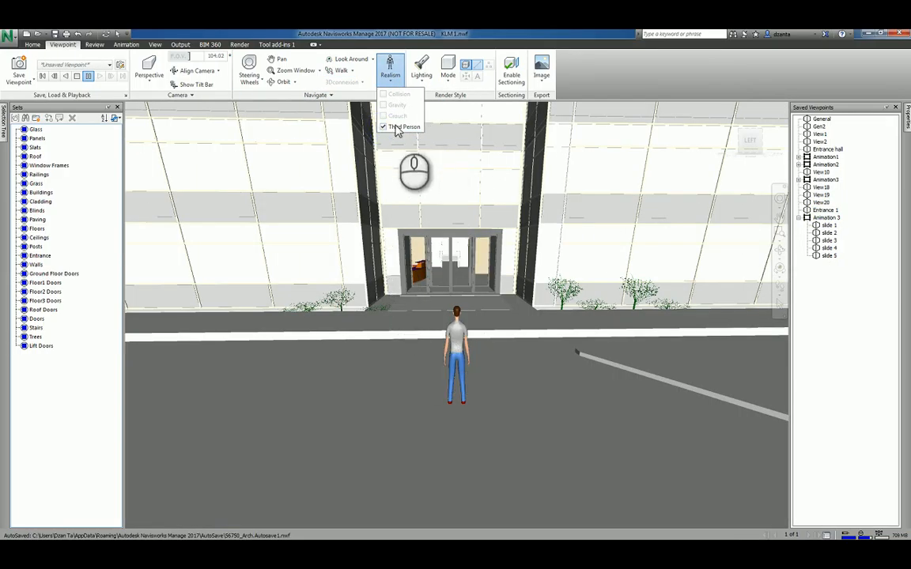
pyautogui.click(340, 69)
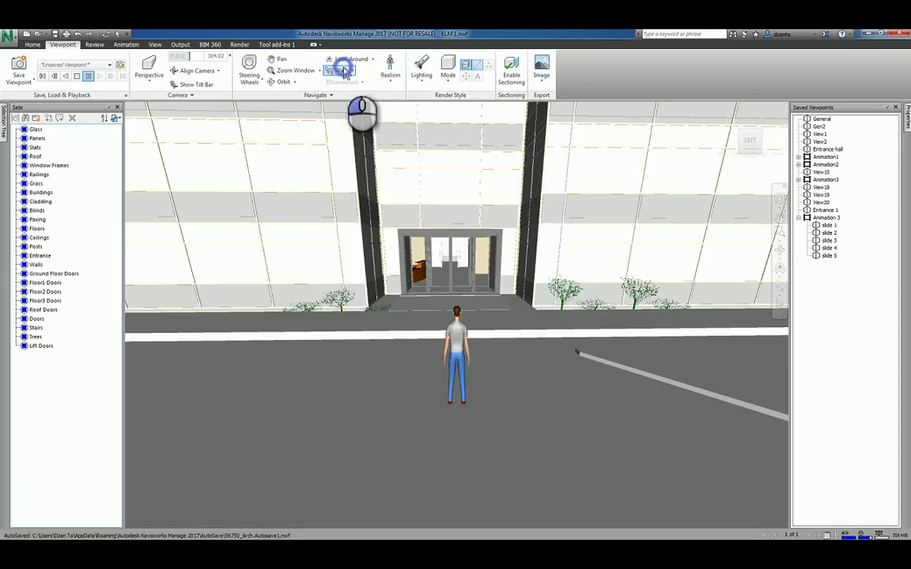
pyautogui.moveTo(470, 315)
pyautogui.mouseDown()
pyautogui.moveTo(449, 252)
pyautogui.moveTo(449, 213)
pyautogui.moveTo(466, 455)
pyautogui.moveTo(481, 383)
pyautogui.moveTo(458, 307)
pyautogui.moveTo(467, 300)
pyautogui.mouseUp()
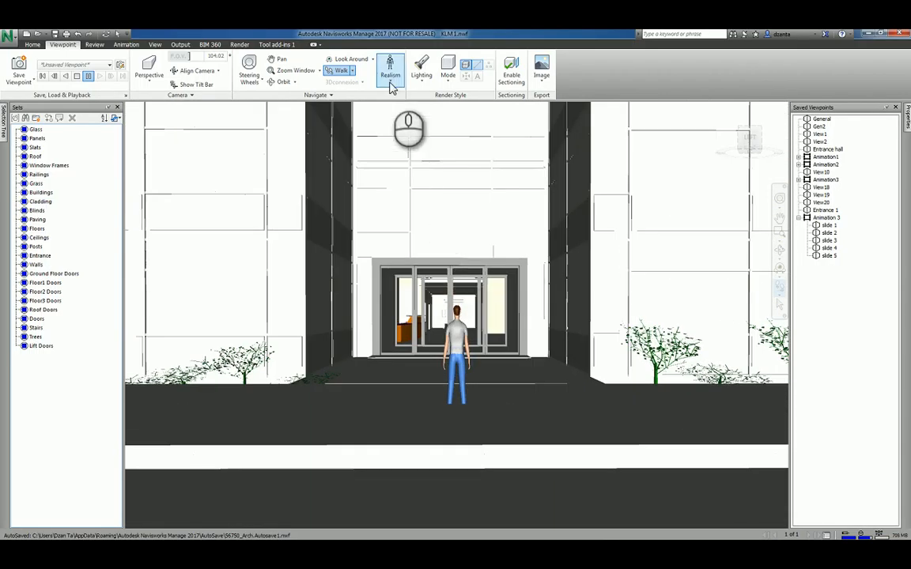
pyautogui.click(383, 106)
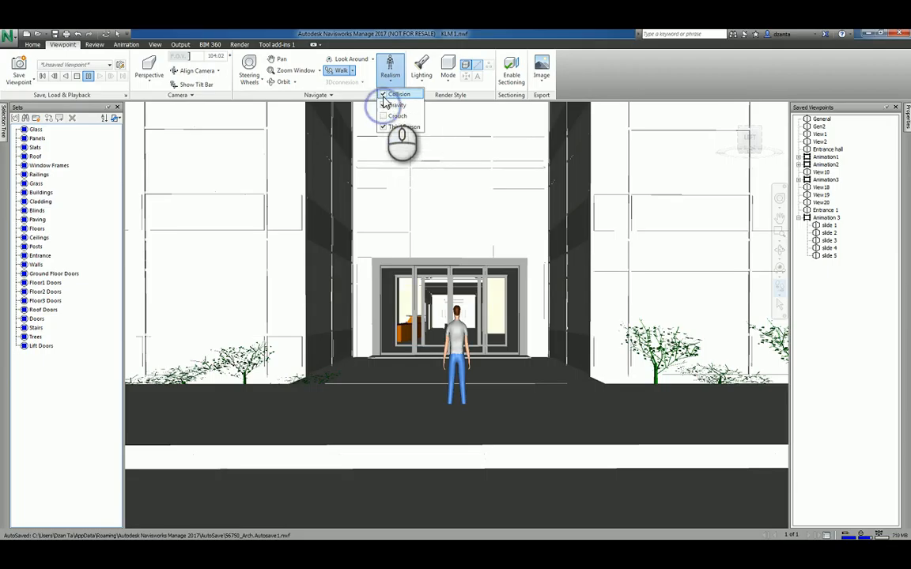
# Turn on gravity and walk the avatar through the entrance into the lobby.
pyautogui.click(443, 340)
pyautogui.moveTo(447, 364); pyautogui.dragTo(473, 330)
pyautogui.scroll(5, 473, 330)
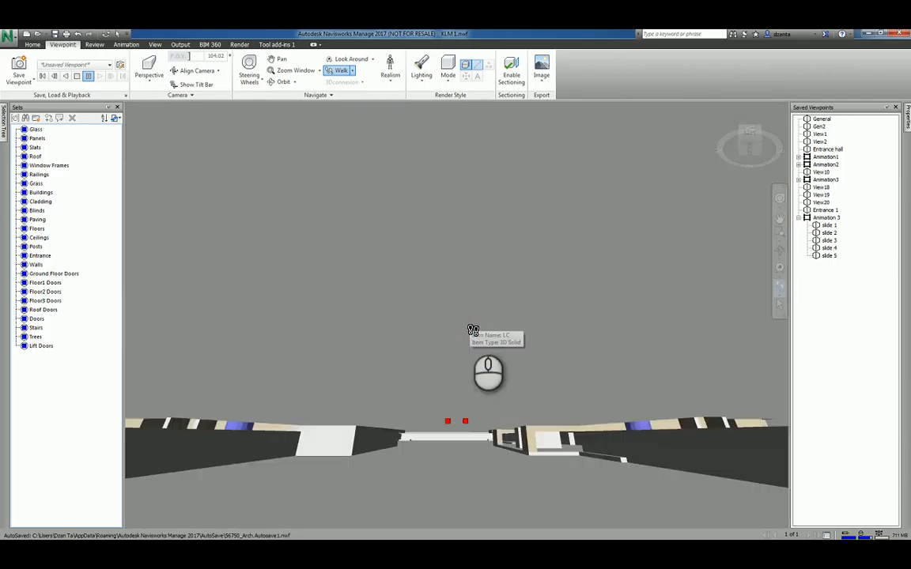
pyautogui.scroll(-8, 473, 330)
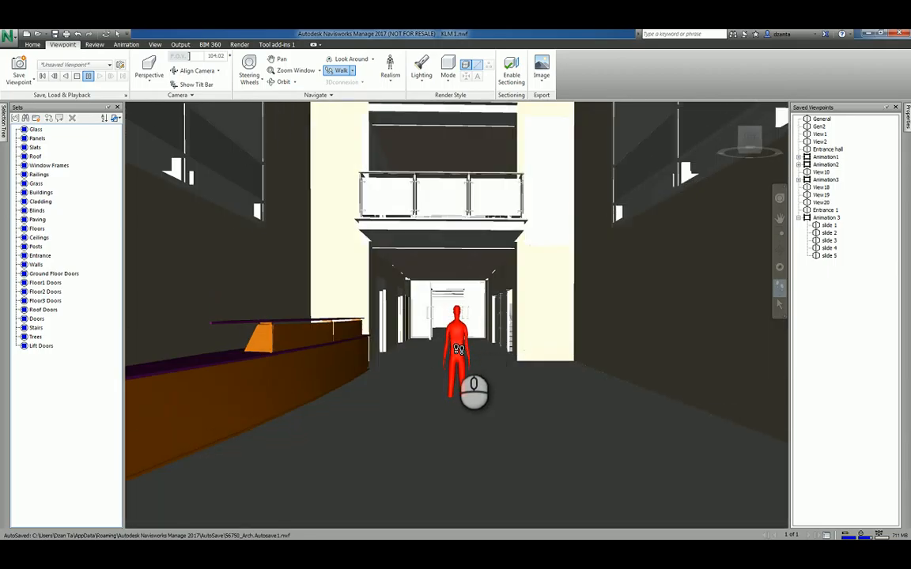
# Toggle third person and collision in Realism, then walk the avatar slightly forward.
pyautogui.click(390, 70)
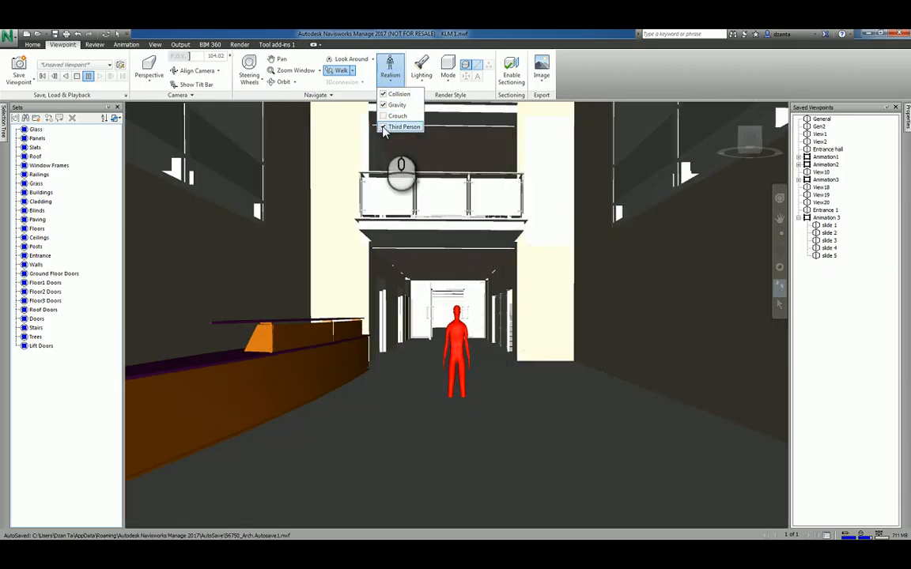
pyautogui.click(384, 127)
pyautogui.click(382, 128)
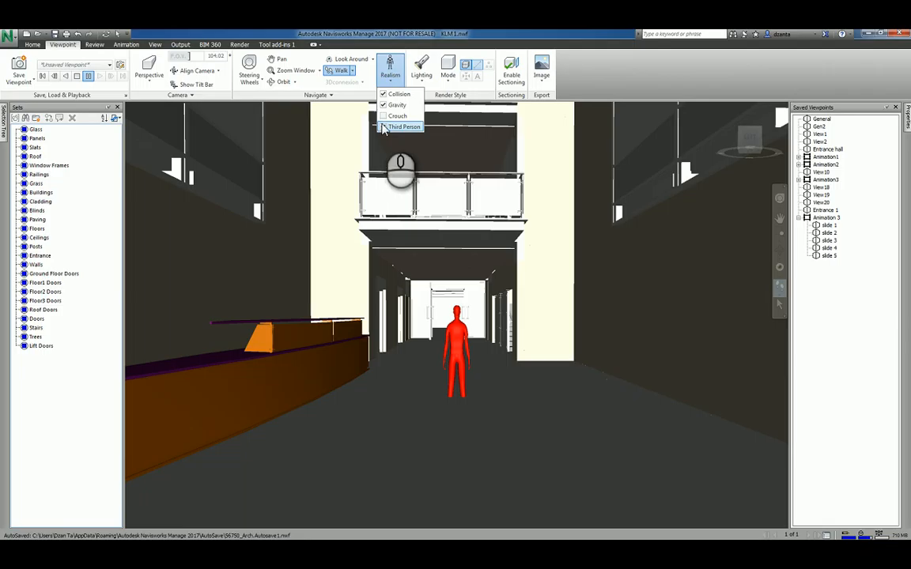
pyautogui.click(384, 95)
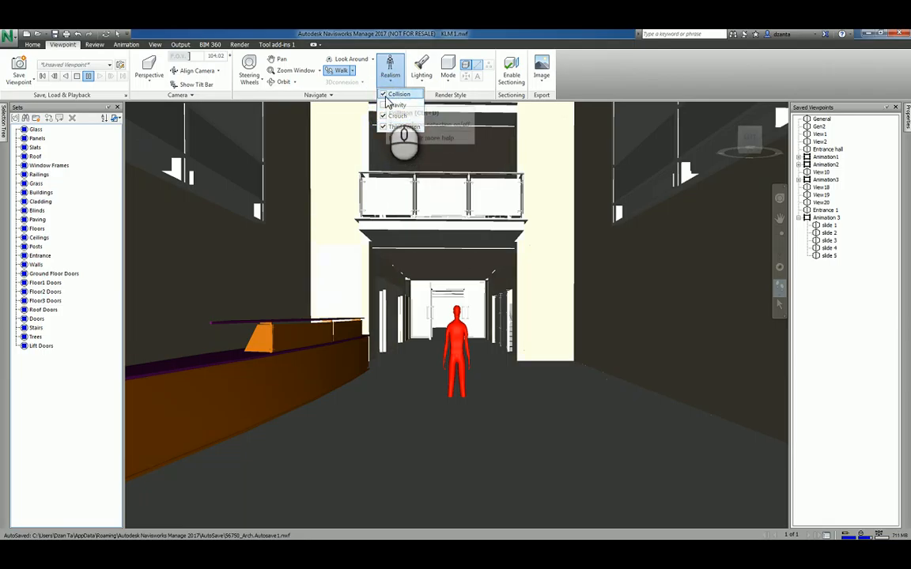
pyautogui.click(454, 379)
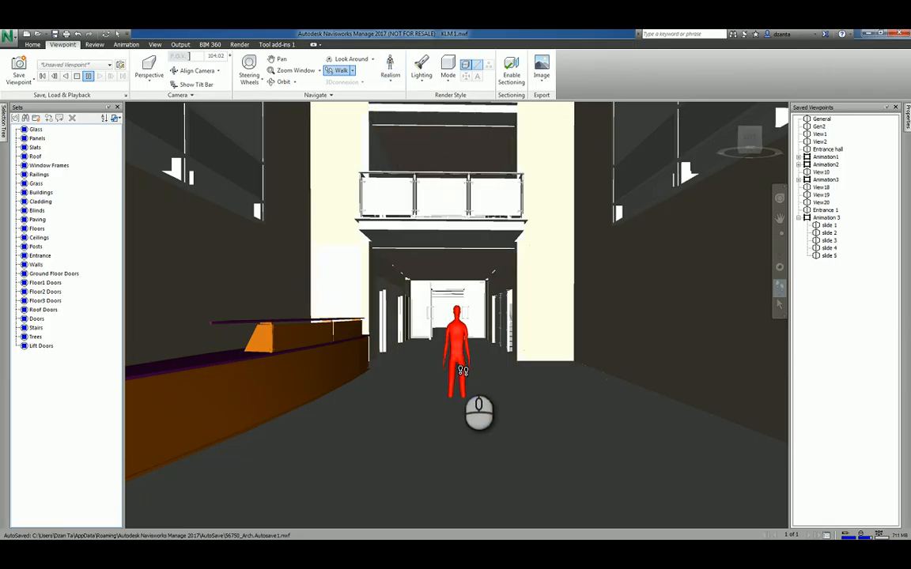
pyautogui.moveTo(462, 370)
pyautogui.mouseDown()
pyautogui.moveTo(457, 320)
pyautogui.moveTo(466, 385)
pyautogui.mouseUp()
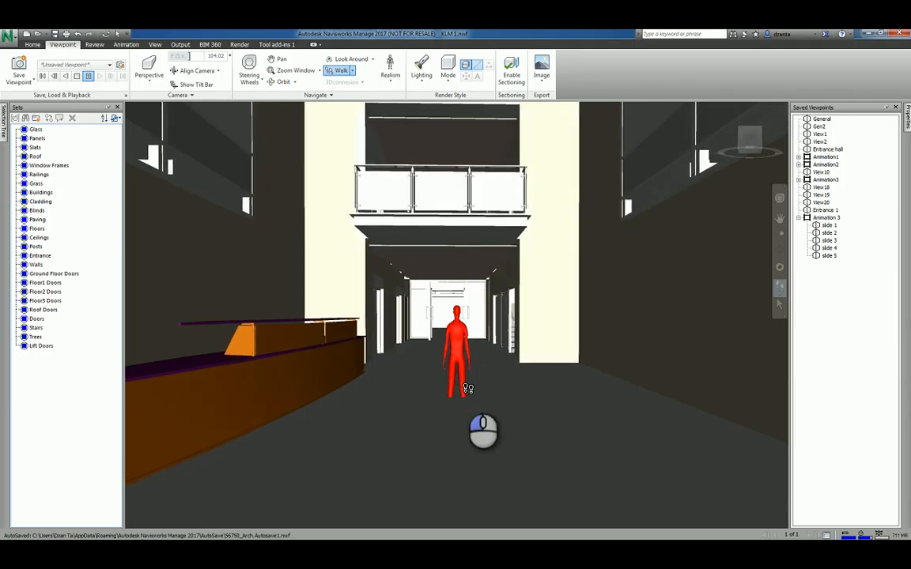
# From the Animation 3 viewpoint, crouch the third-person avatar and walk it into the corridor.
pyautogui.click(827, 218)
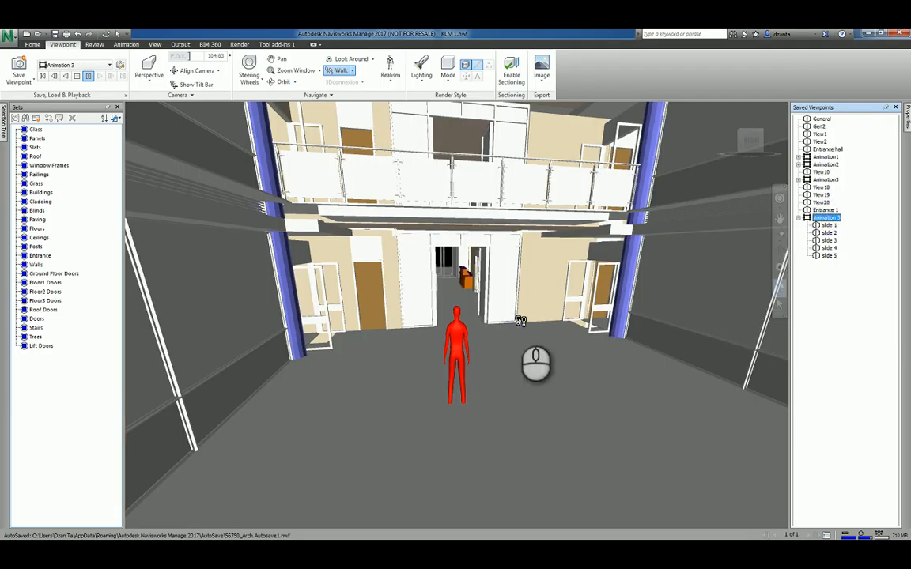
pyautogui.click(391, 83)
pyautogui.click(396, 126)
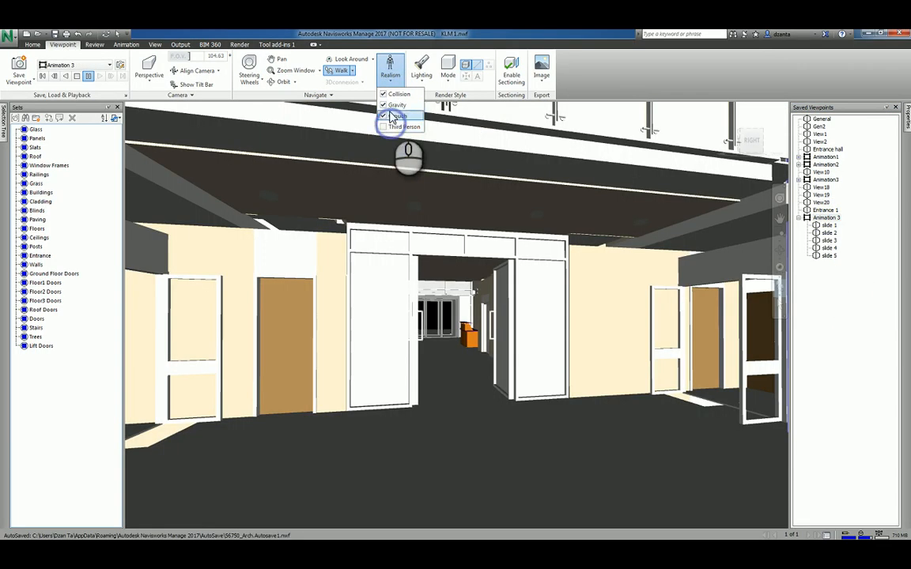
pyautogui.click(390, 79)
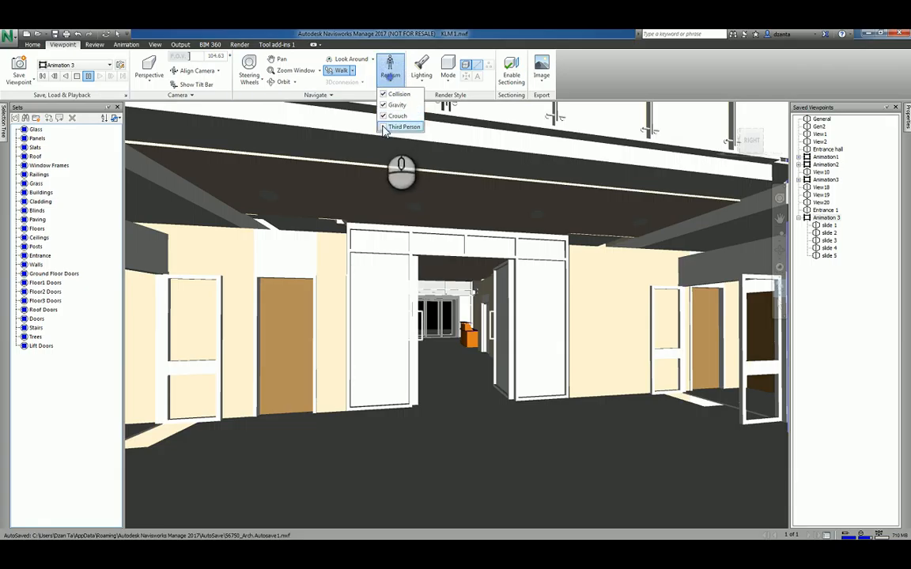
pyautogui.click(401, 126)
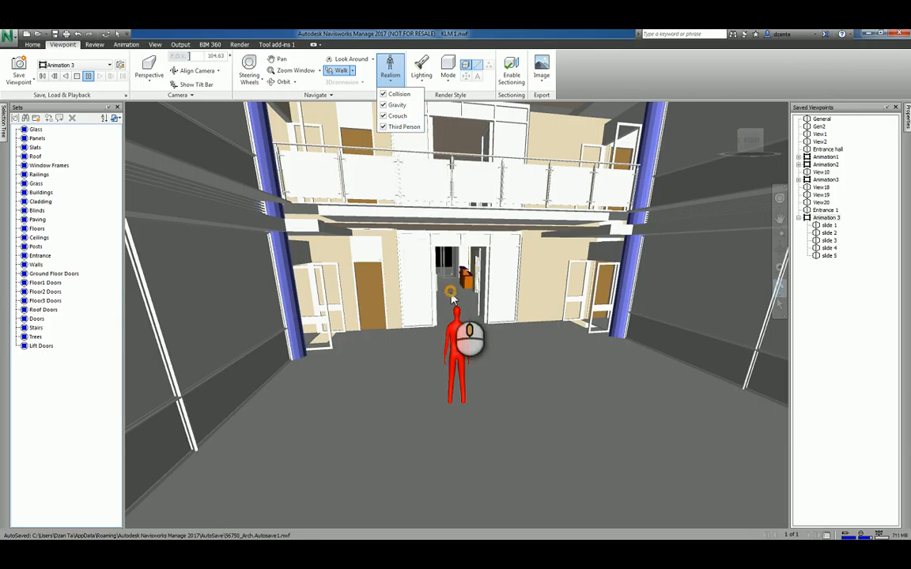
pyautogui.moveTo(462, 303); pyautogui.dragTo(491, 297)
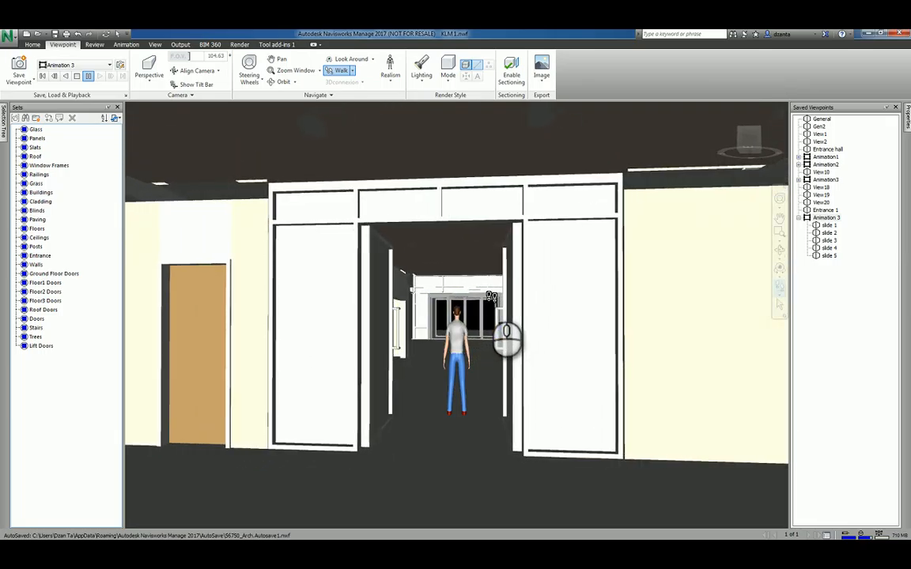
# Start recording a viewpoint animation via Save Viewpoint > Record on the Viewpoint tab.
pyautogui.click(127, 44)
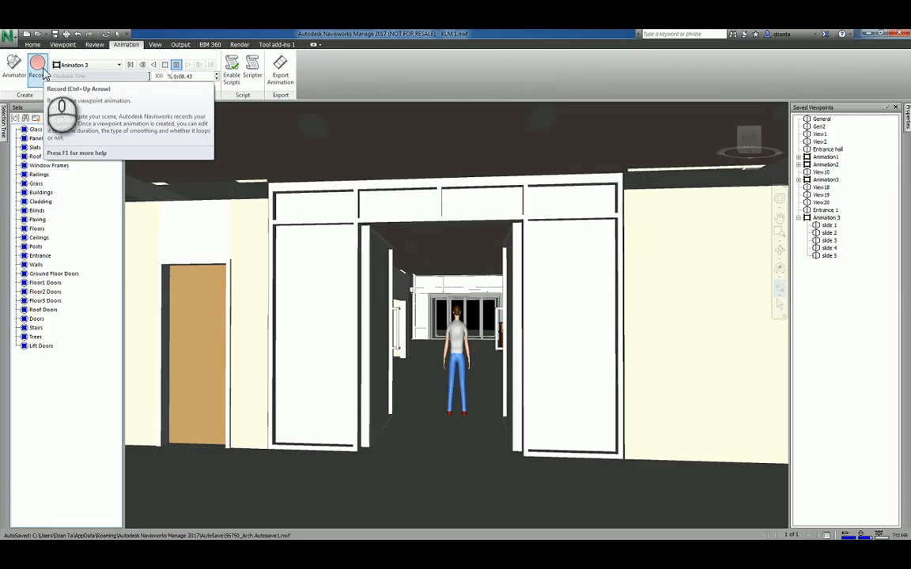
pyautogui.click(60, 45)
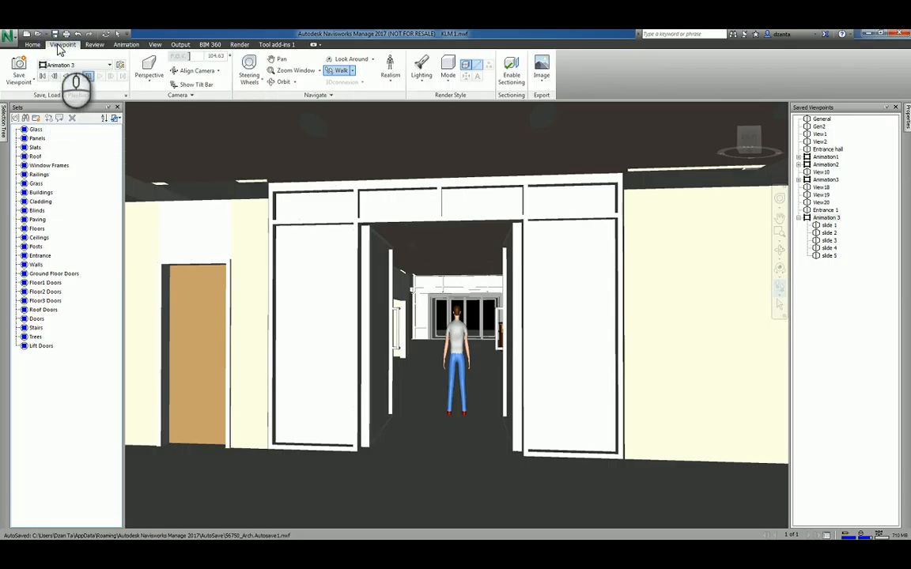
pyautogui.click(33, 82)
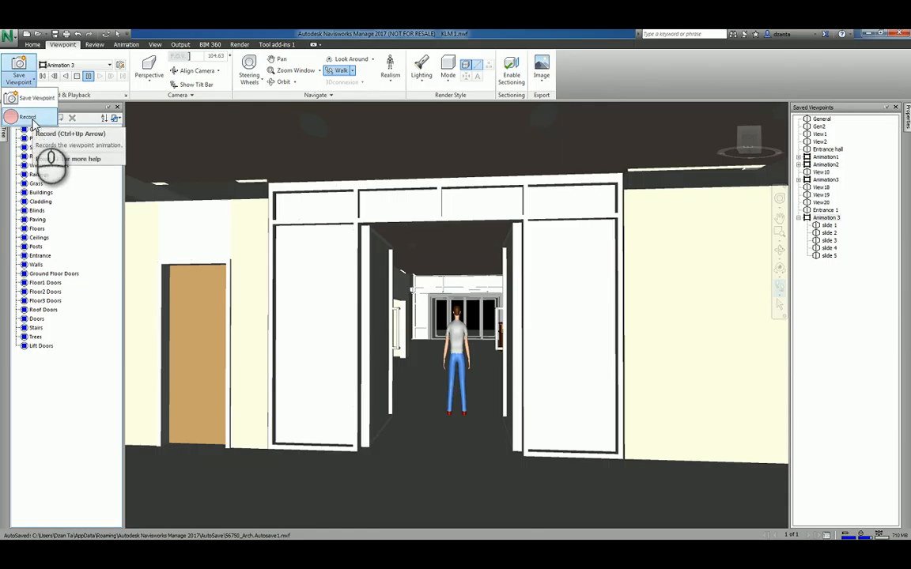
pyautogui.click(29, 117)
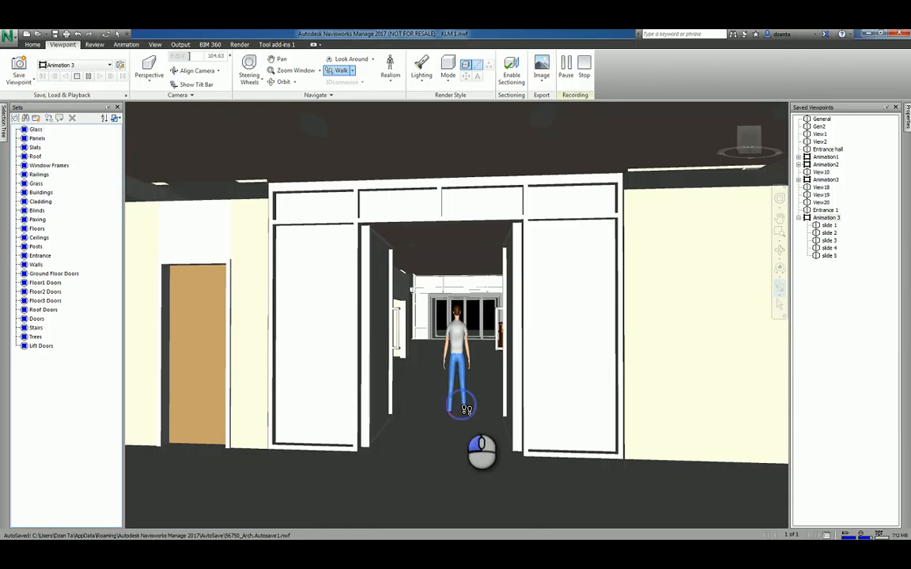
# Walk the avatar through the doorway and glazed doors toward the atrium, then stop recording to save Animation4.
pyautogui.moveTo(467, 410); pyautogui.dragTo(343, 334)
pyautogui.moveTo(446, 320); pyautogui.dragTo(665, 239)
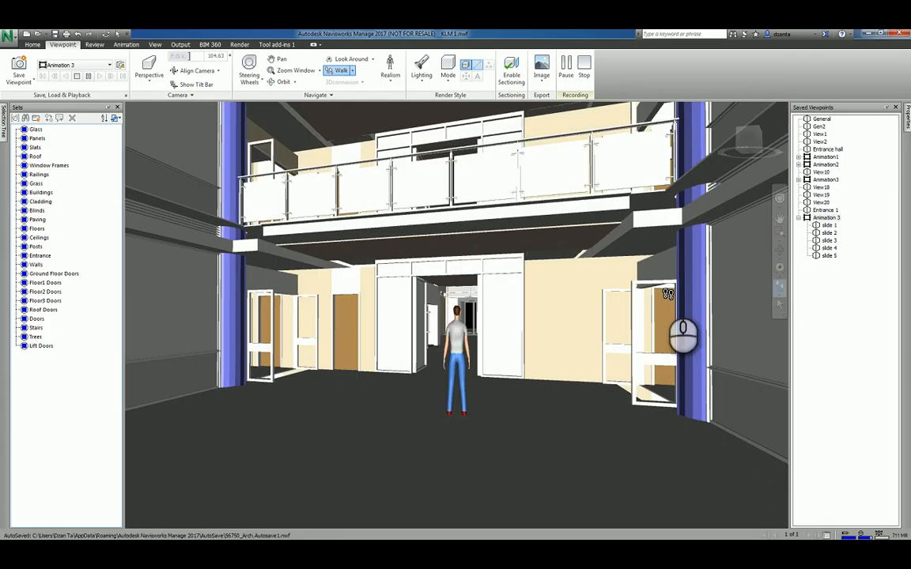
pyautogui.click(583, 77)
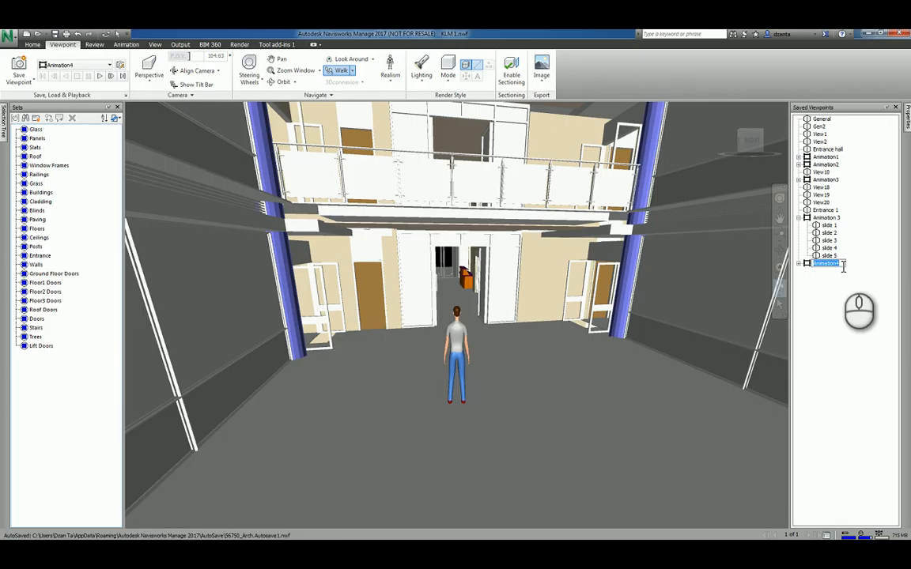
# Review Animation4's recorded frames, select and collapse it, and load it for playback in the Animation tab.
pyautogui.click(800, 265)
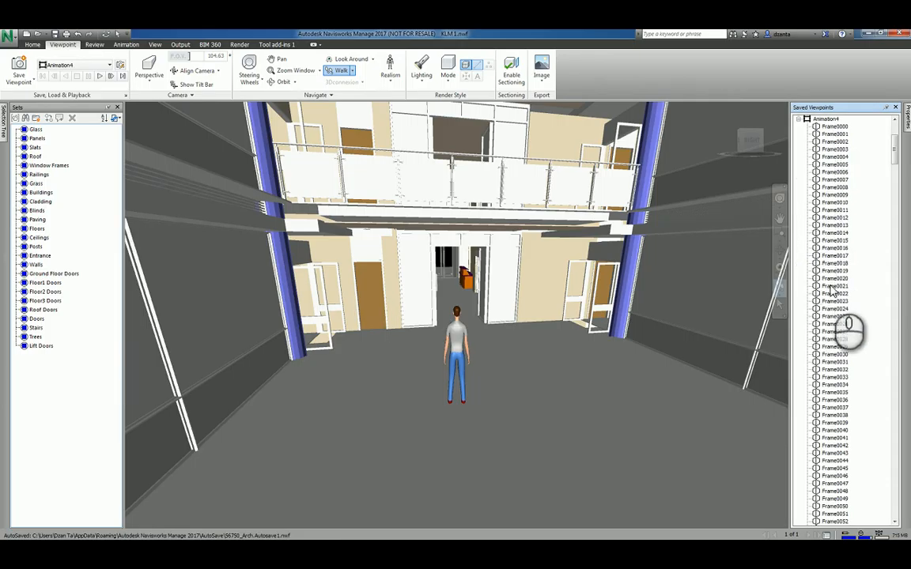
pyautogui.click(827, 120)
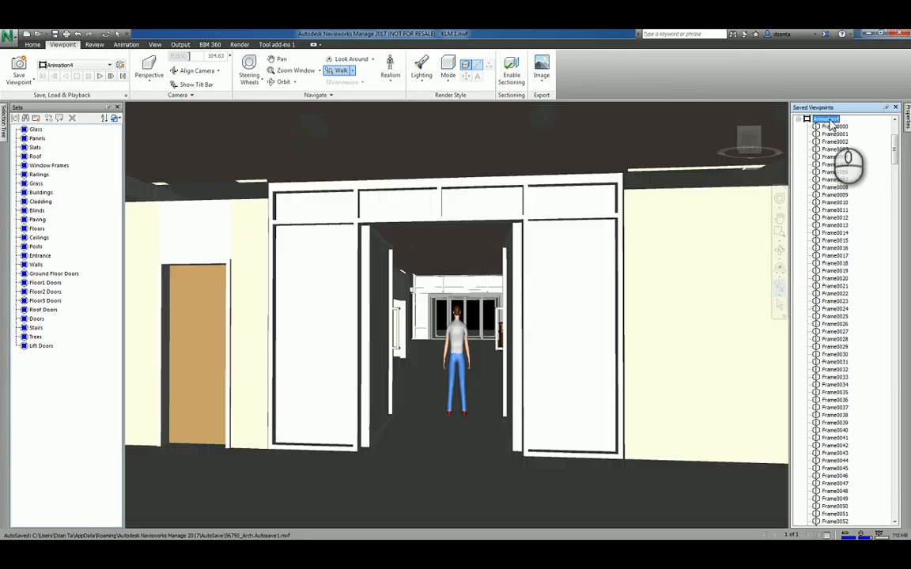
pyautogui.click(805, 119)
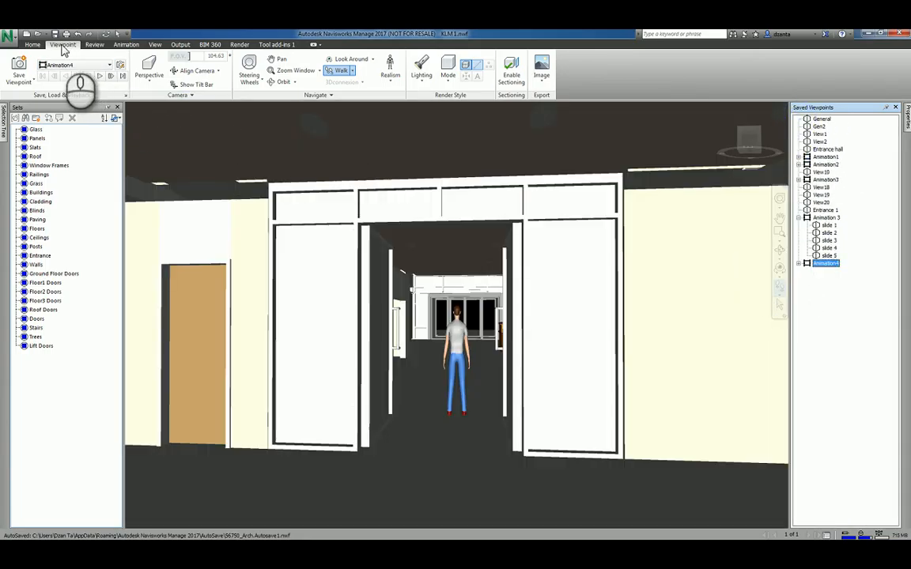
pyautogui.click(120, 45)
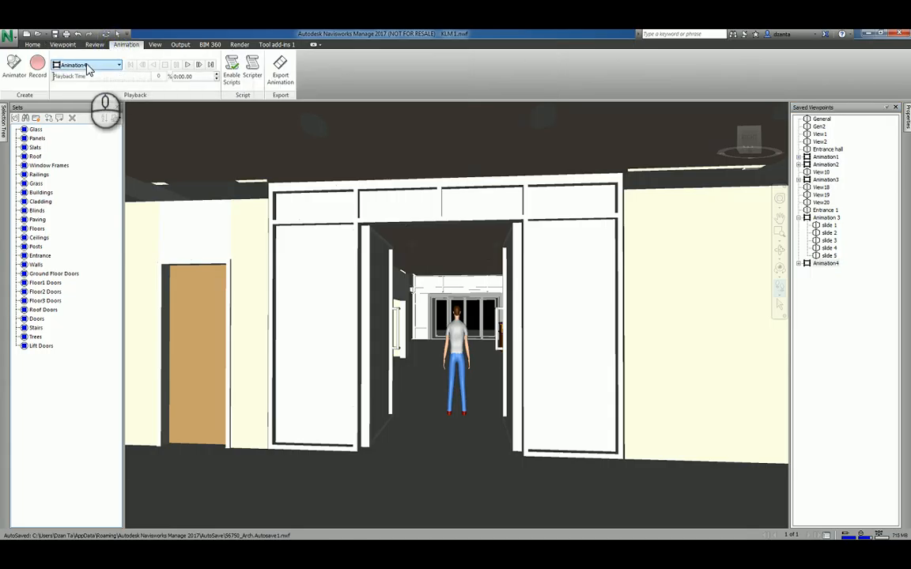
# Play Animation4 from the corridor to the glass entrance doors, then stop it to rewind to the start.
pyautogui.click(190, 66)
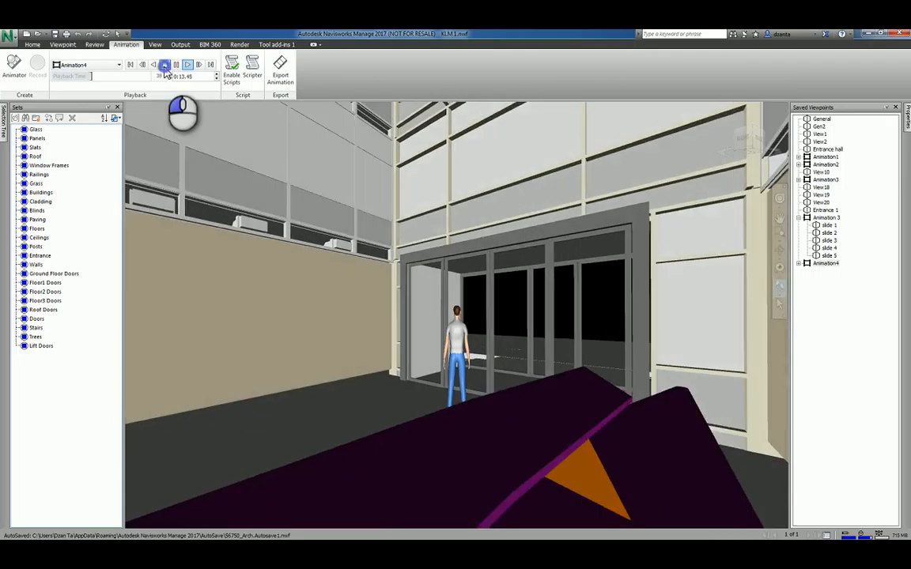
pyautogui.click(164, 65)
pyautogui.click(60, 45)
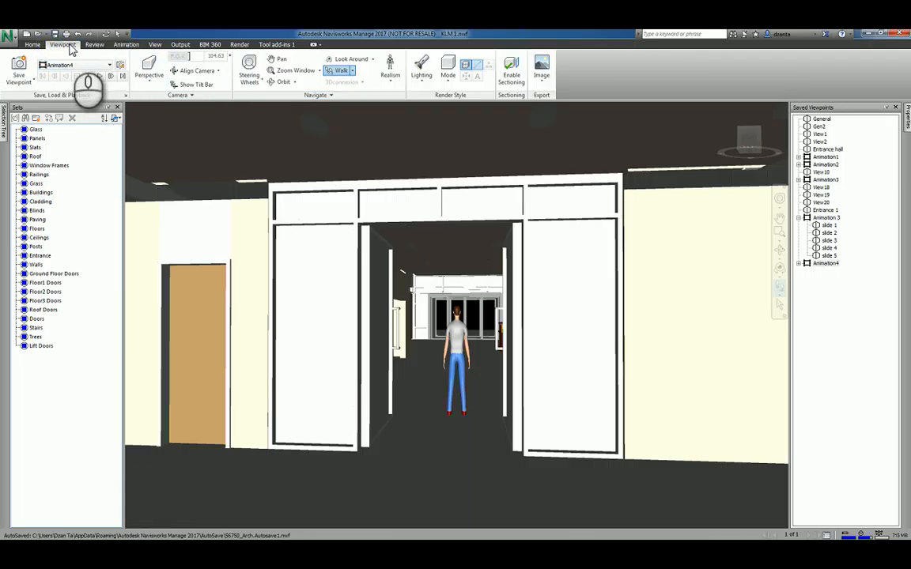
# Check the walk speed settings, then walk the avatar into the lobby beside the reception desk.
pyautogui.click(306, 96)
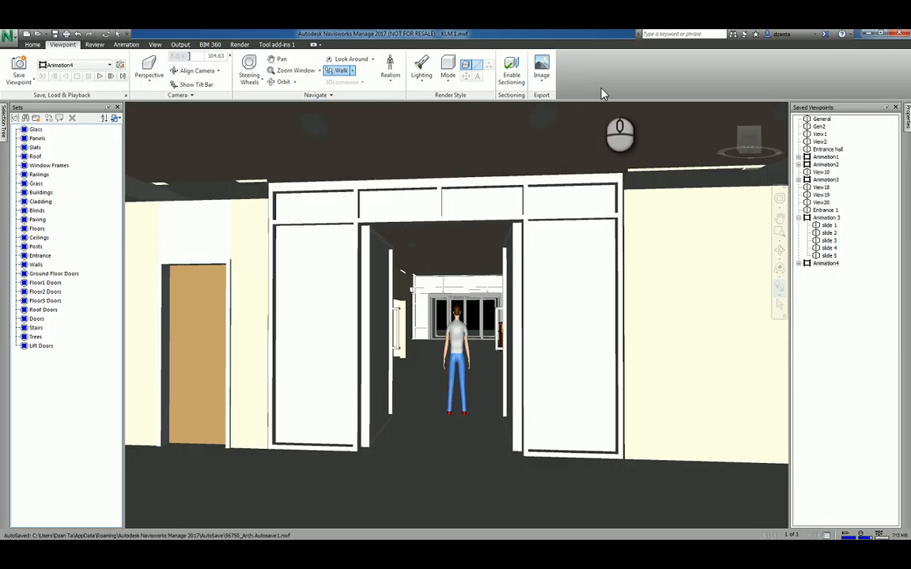
pyautogui.moveTo(483, 360); pyautogui.dragTo(492, 306)
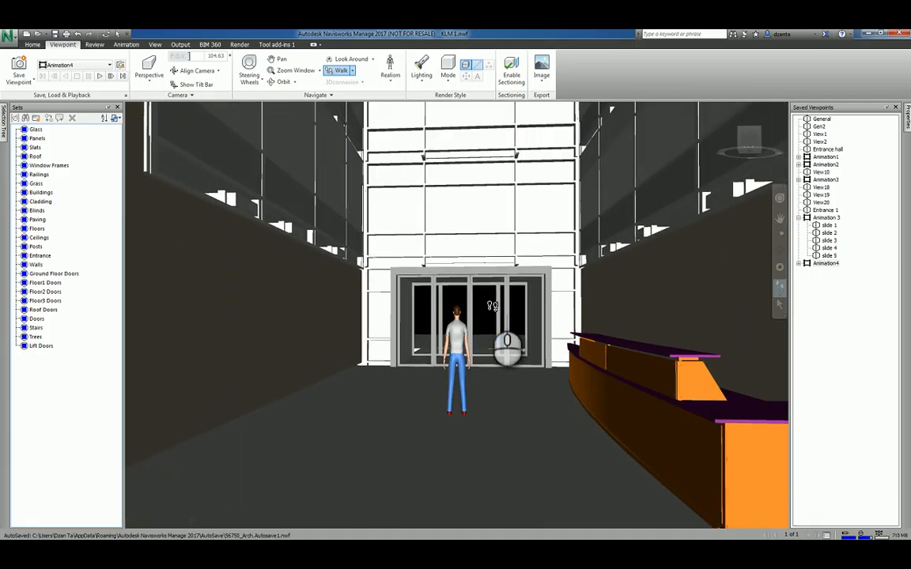